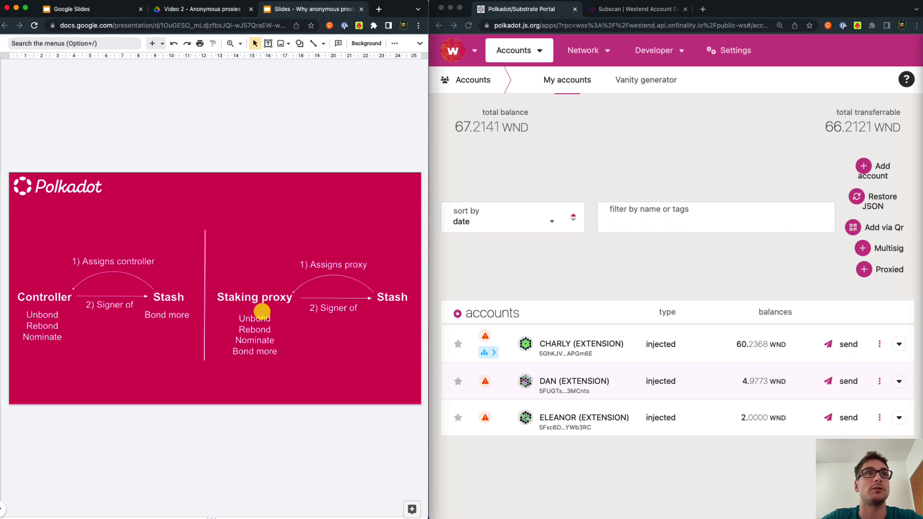
- Advance the slides to the Anon proxy / Key-less diagram
key("Down")
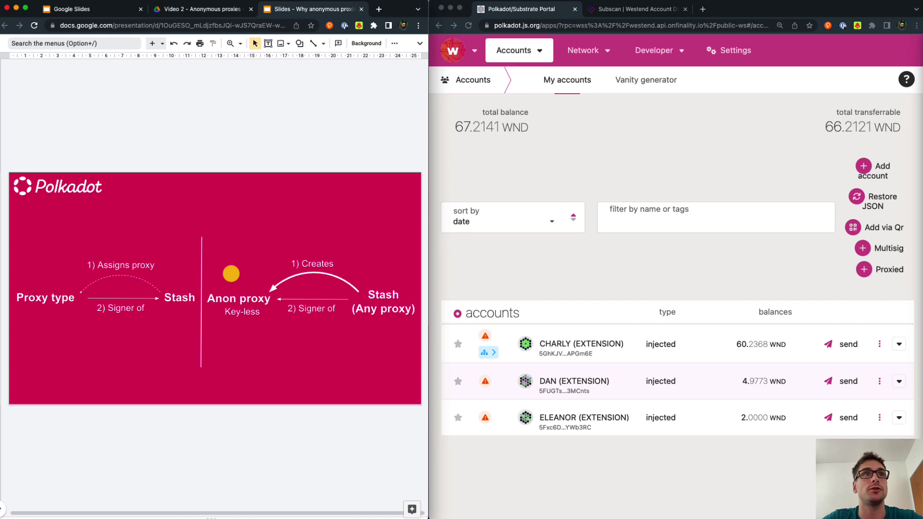
- Advance to the 'Without anonymous' slide listing the five signatures needed to replace Charlie
key("Right")
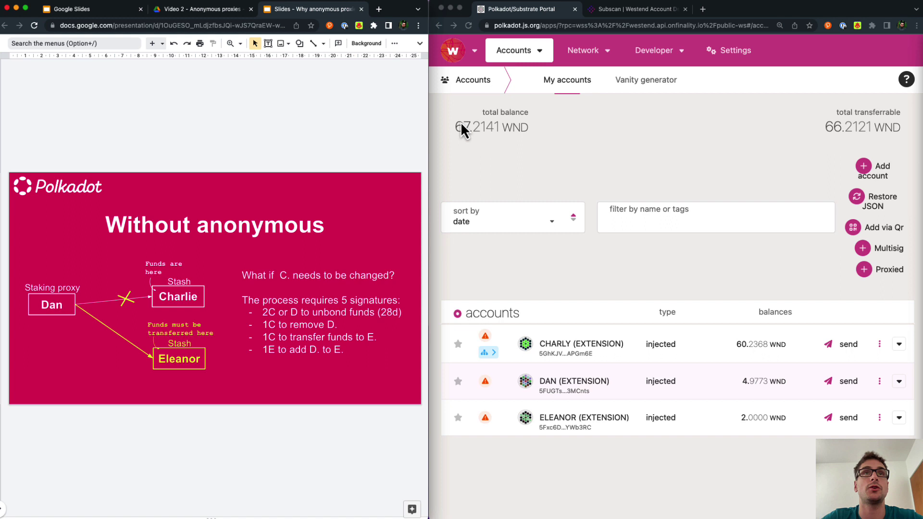
- In Polkadot.js, view Charly's proxy badge, showing Dan as Staking proxy with 1.0004 WND reserved
left_click(481, 129)
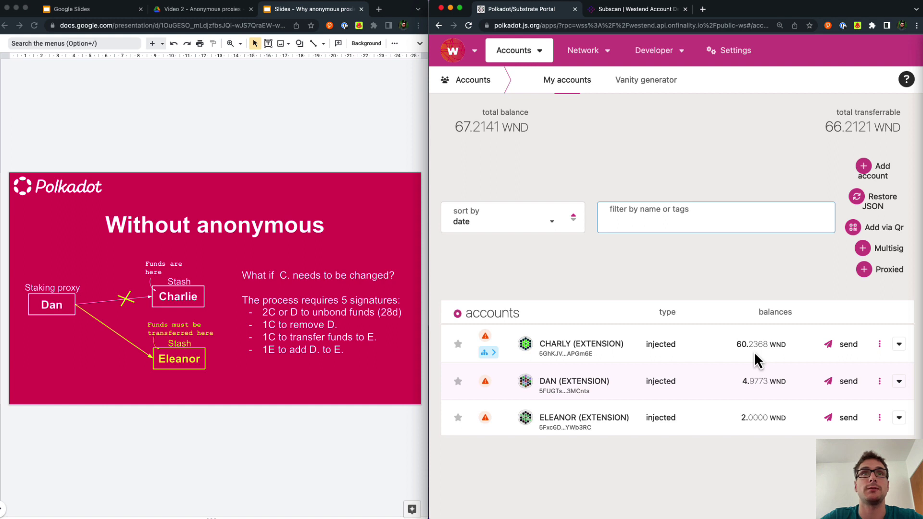
left_click(495, 353)
- Delete Dan's Staking proxy from Charly and sign the removeProxy transaction
left_click(552, 358)
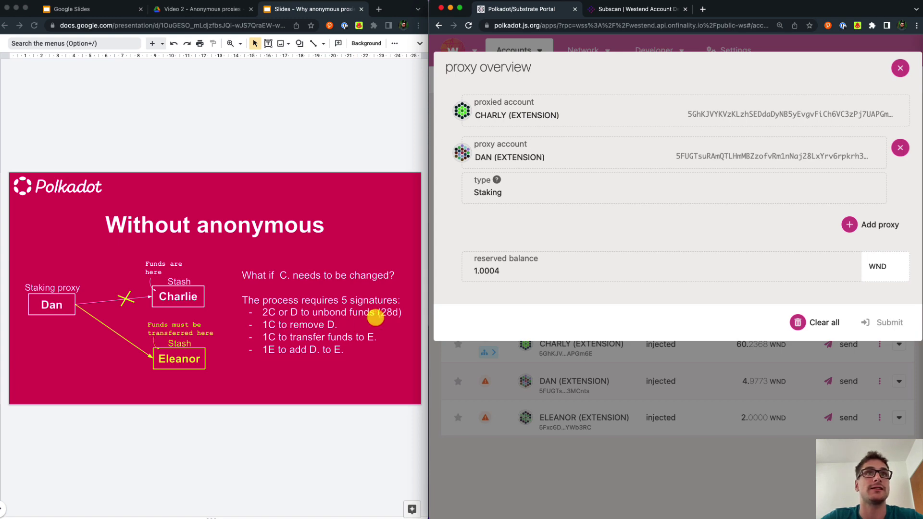
left_click(900, 148)
left_click(883, 251)
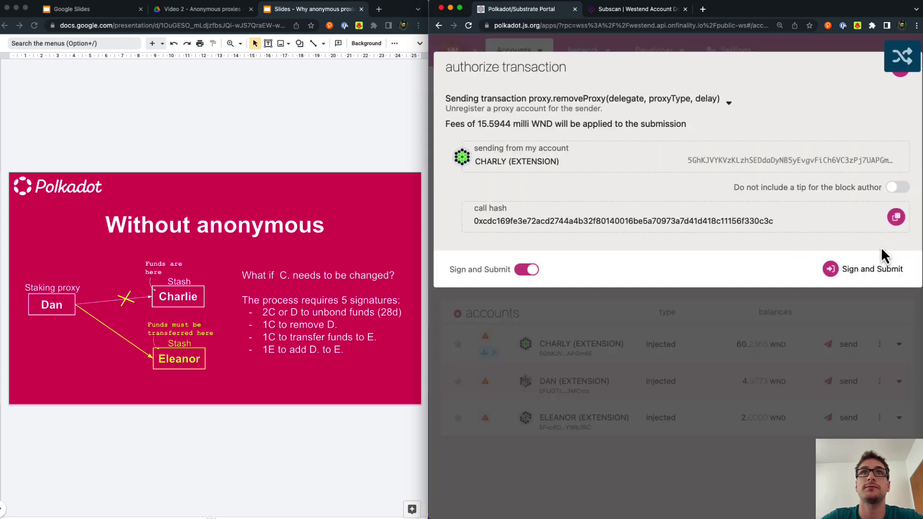
left_click(864, 275)
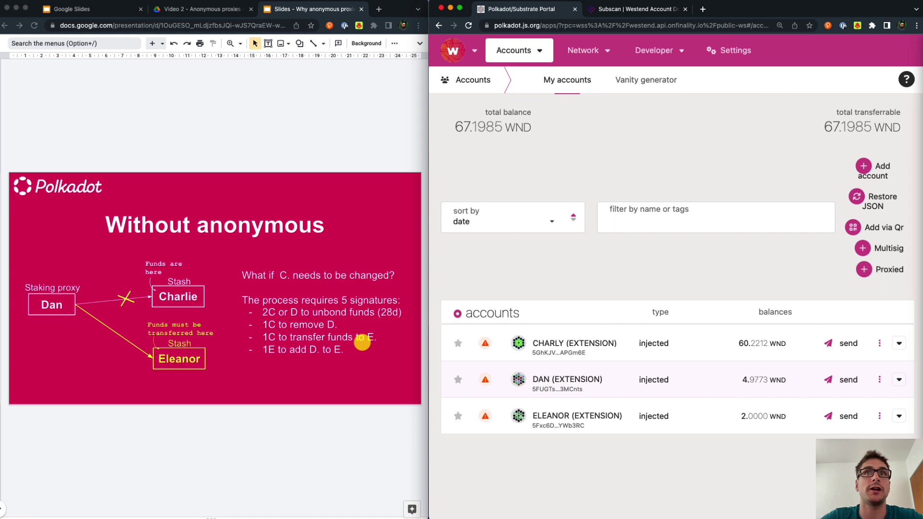
- Send 50 WND from Charly to Eleanor and sign the transfer
left_click(848, 343)
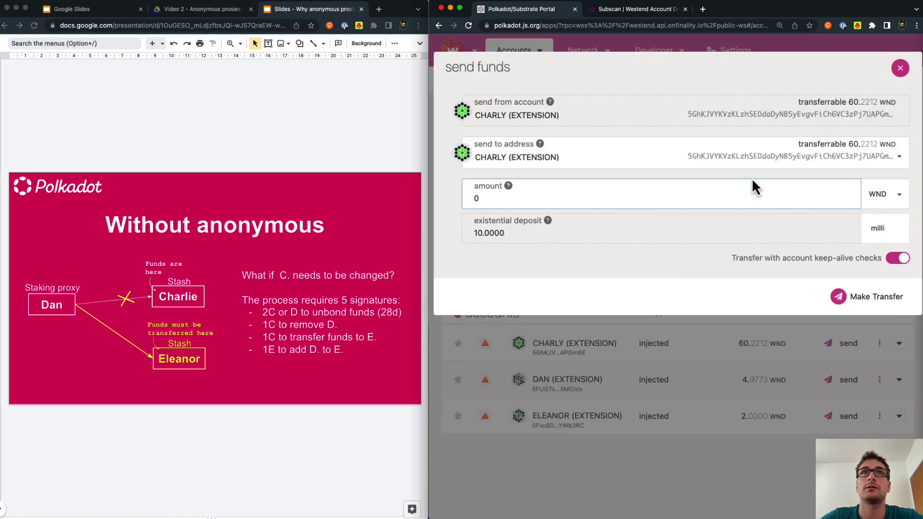
left_click(672, 153)
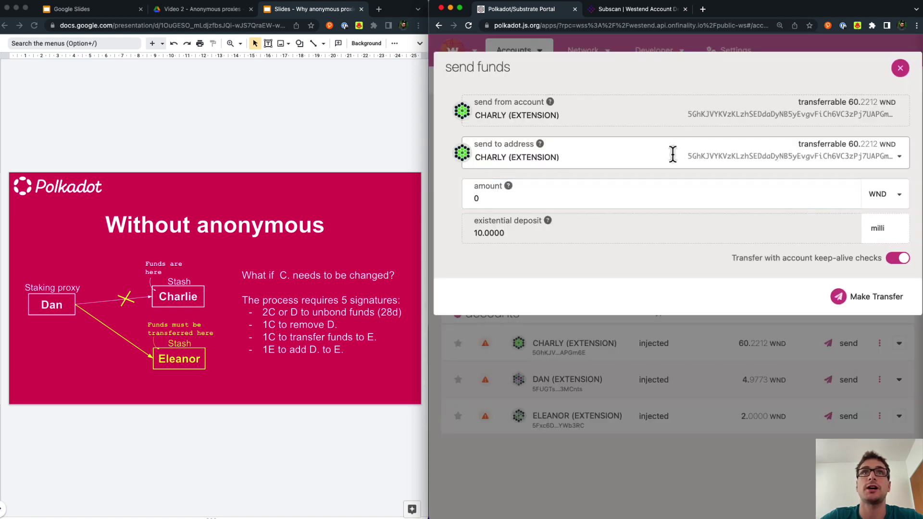
left_click(544, 247)
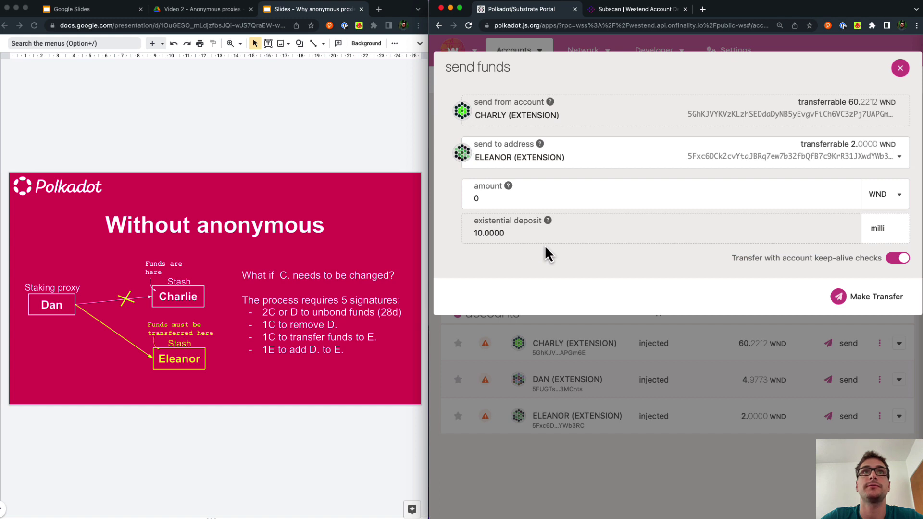
left_click(735, 195)
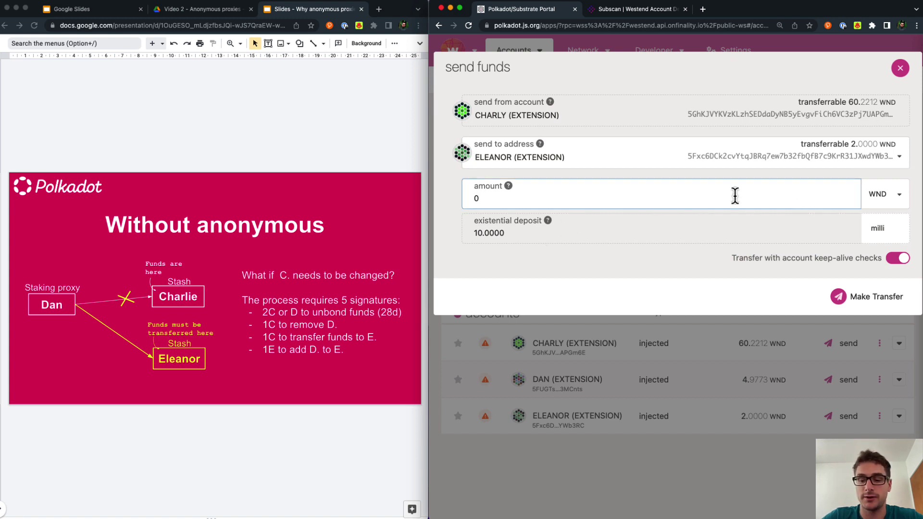
key("BackSpace")
type("50")
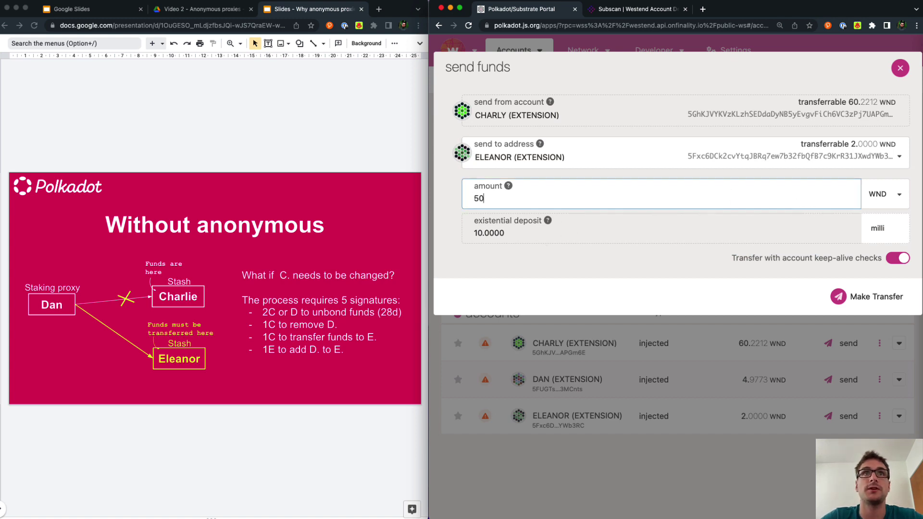
left_click(878, 295)
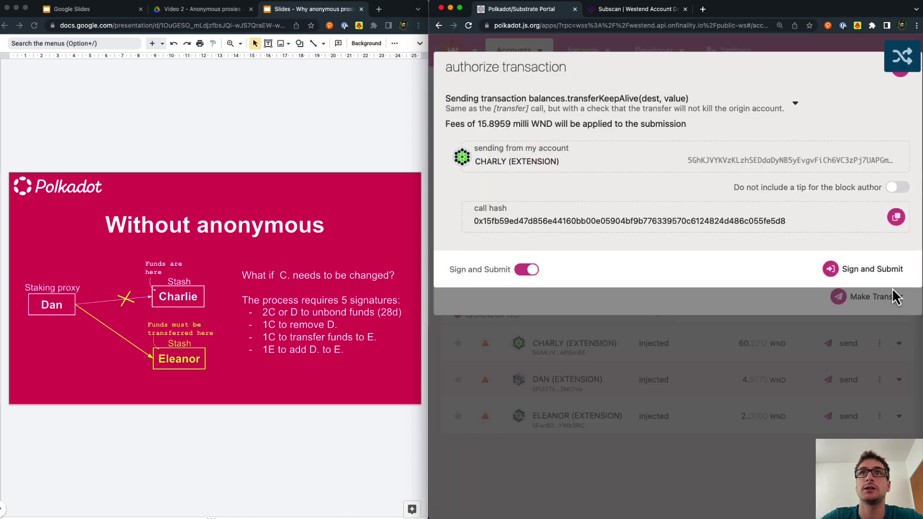
left_click(889, 270)
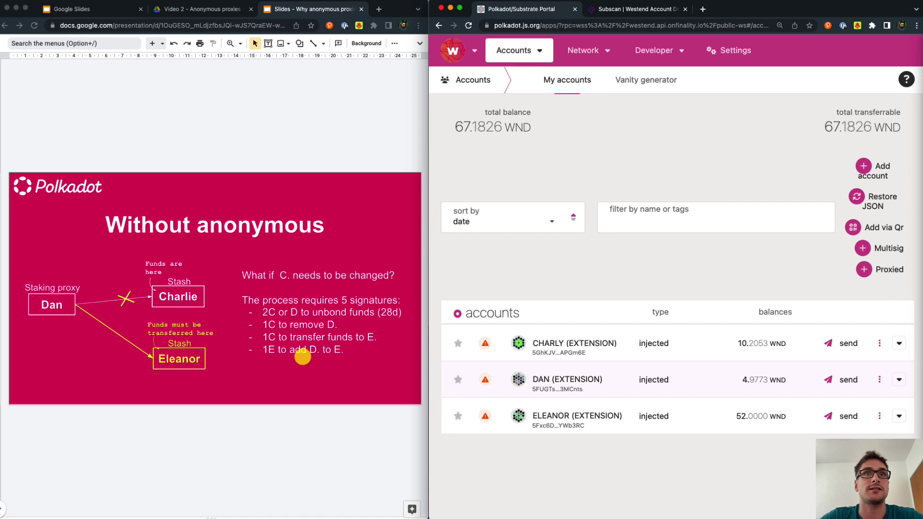
- From Eleanor's proxy overview, register Dan as a Staking proxy and sign the transaction
left_click(879, 416)
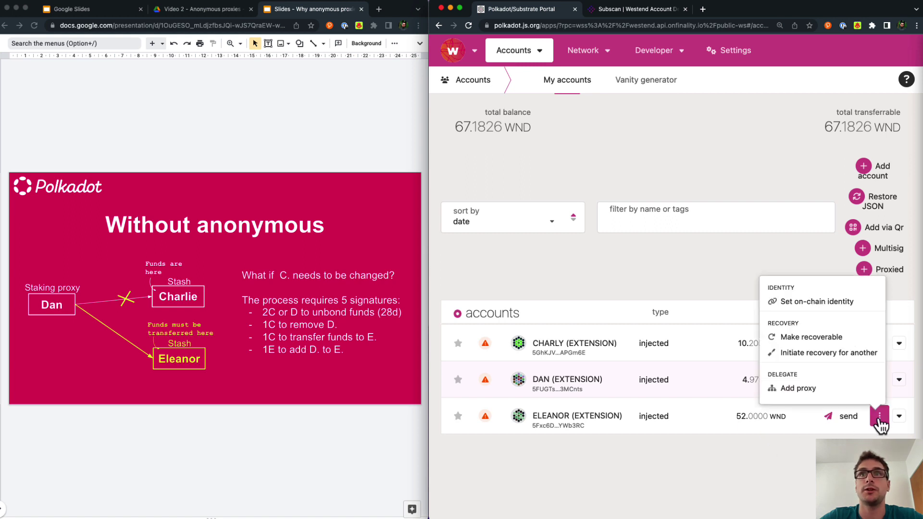
left_click(837, 390)
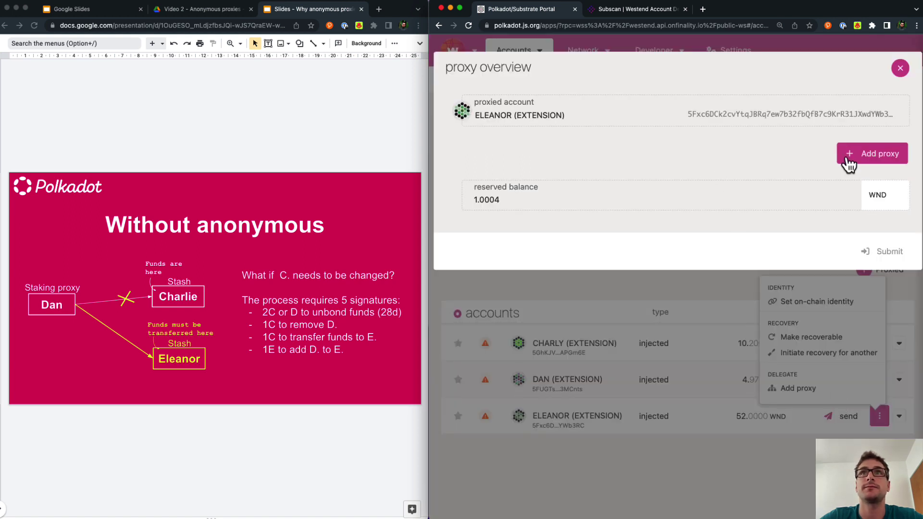
left_click(848, 163)
left_click(761, 153)
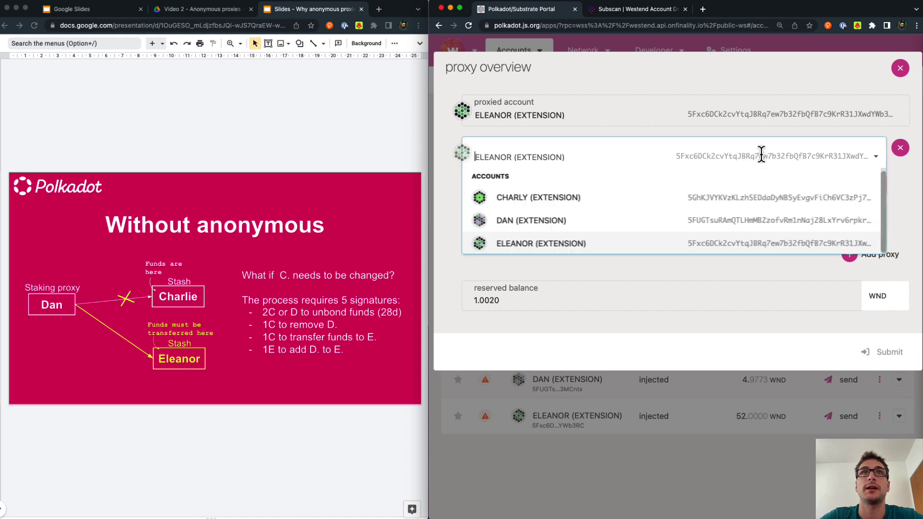
left_click(558, 219)
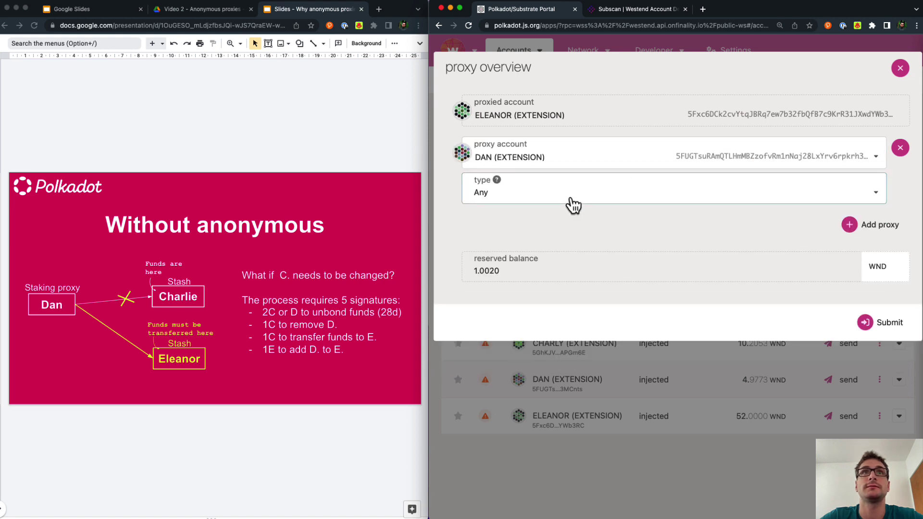
left_click(573, 205)
left_click(524, 259)
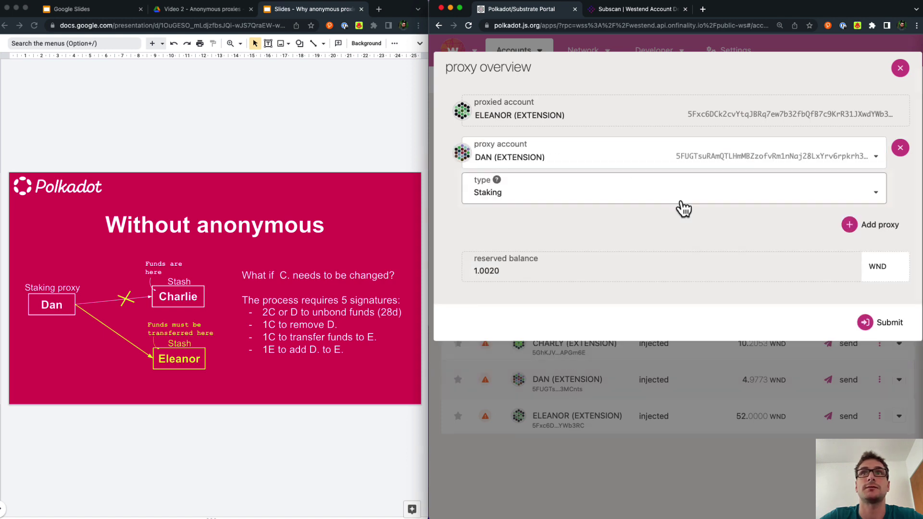
left_click(895, 331)
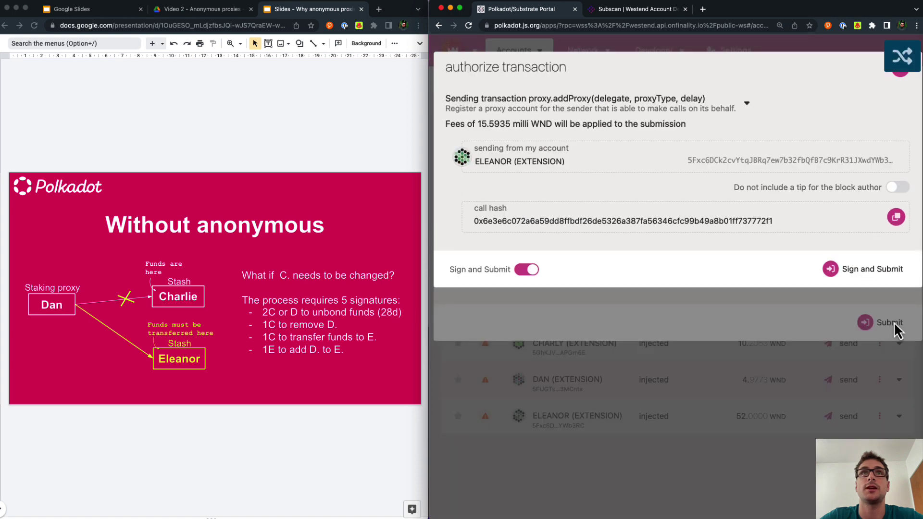
left_click(872, 269)
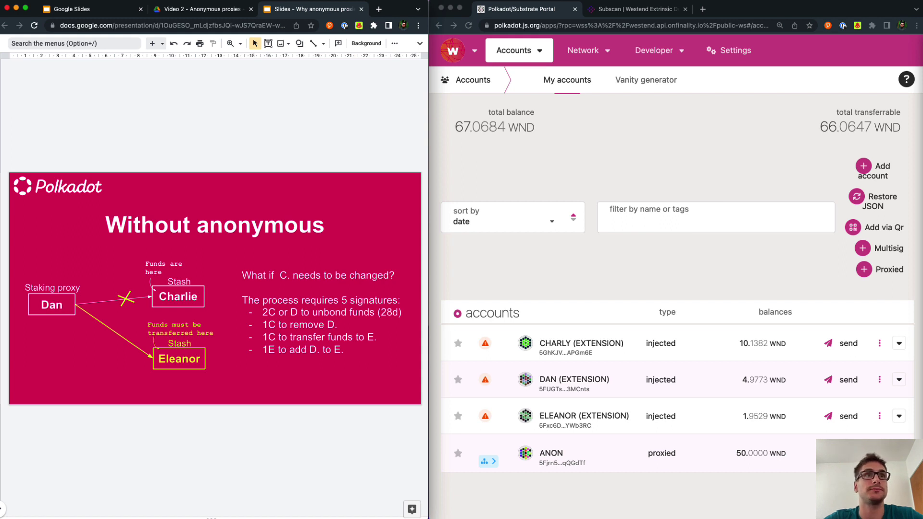
- Advance to the 'With anonymous' slide, then bring the Polkadot accounts window forward
key("Down")
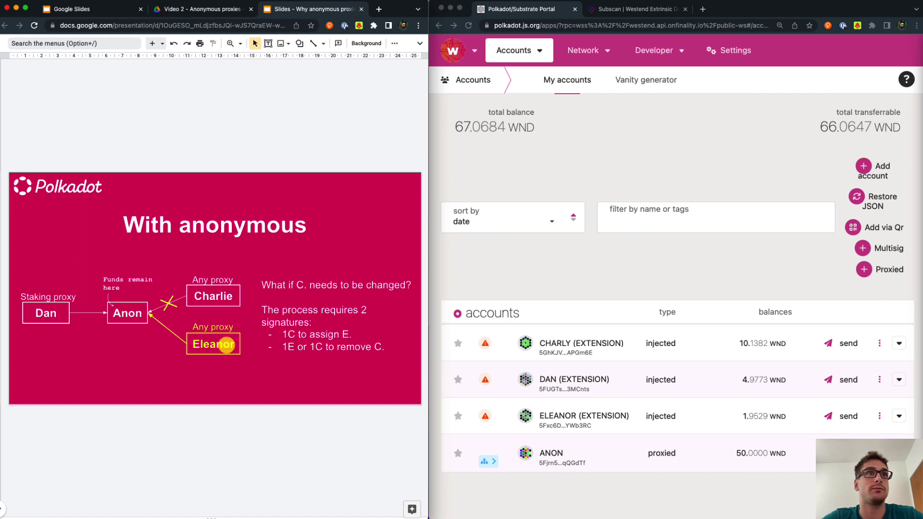
left_click(565, 175)
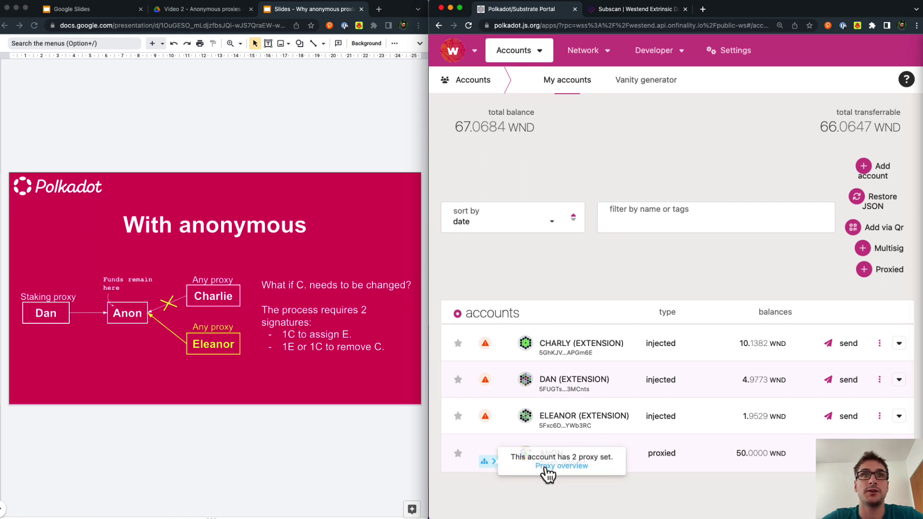
- Add ELEANOR (EXTENSION) as an Any proxy on ANON and sign the add-proxy transaction
left_click(547, 467)
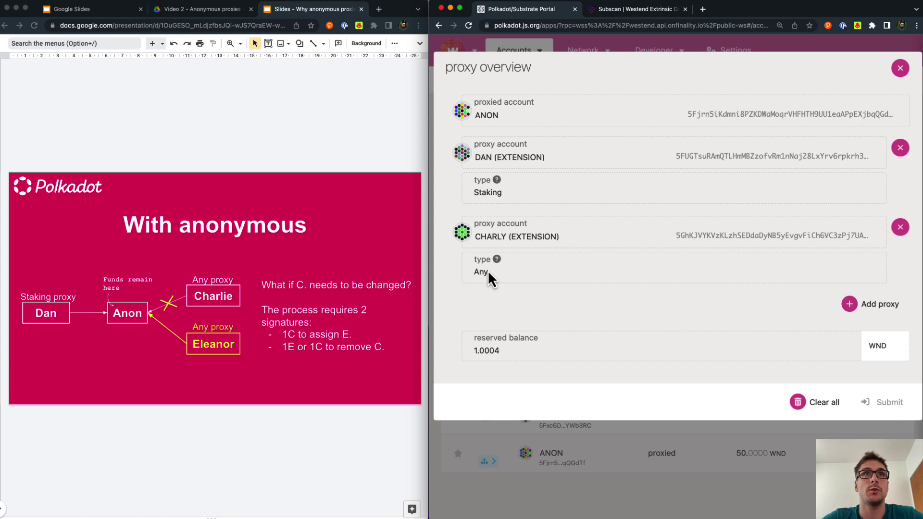
left_click(854, 303)
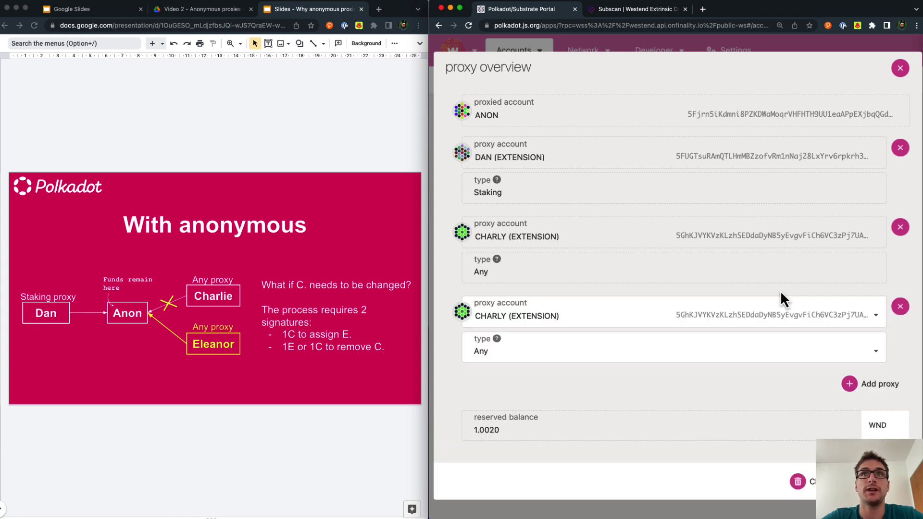
left_click(812, 312)
scroll(591, 375, "down", 1)
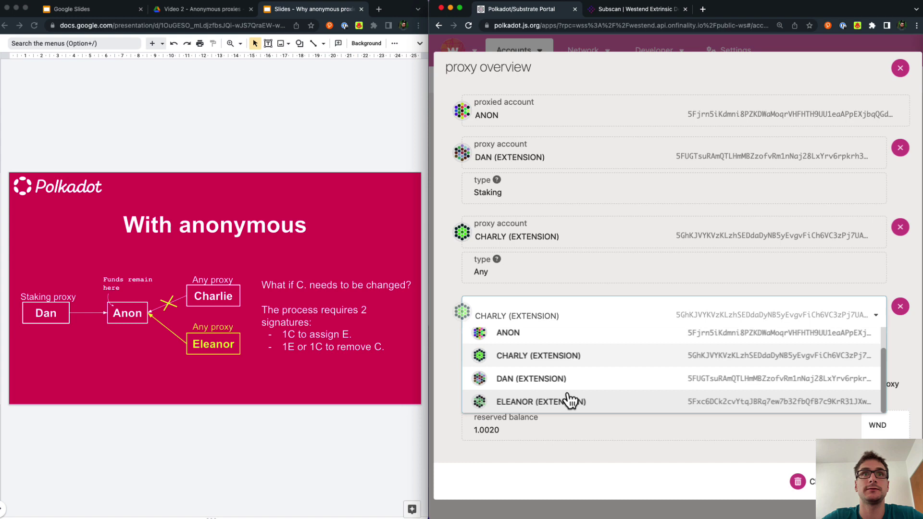
left_click(571, 401)
left_click(860, 481)
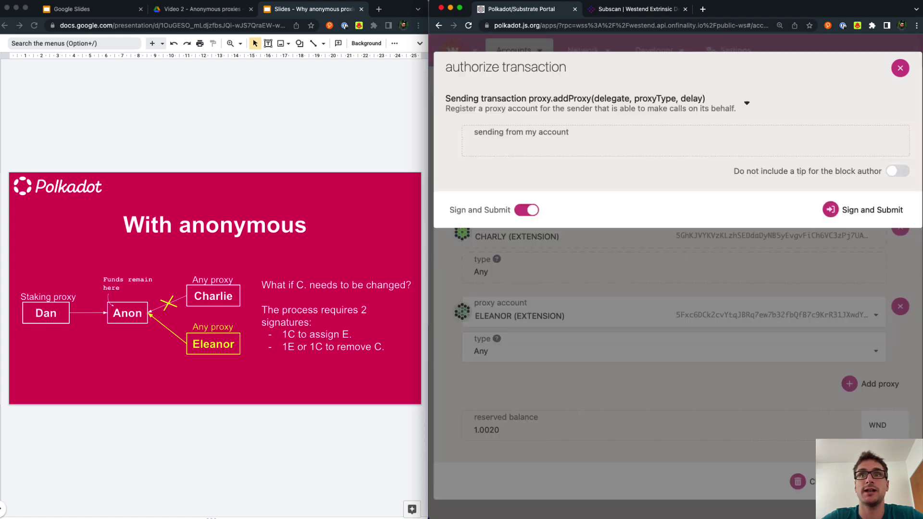
left_click(866, 331)
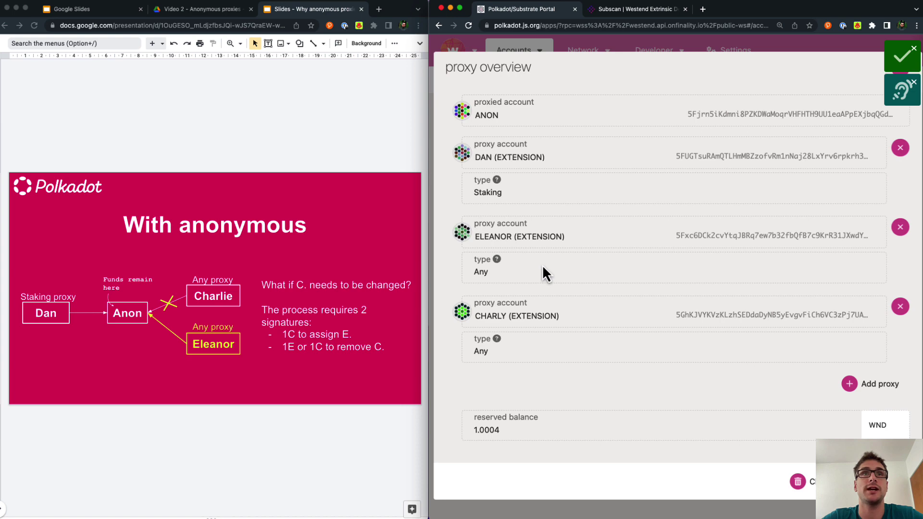
- Remove Charly from ANON's proxies with Eleanor authorising, then recheck ANON's proxy overview
left_click(900, 310)
left_click(887, 401)
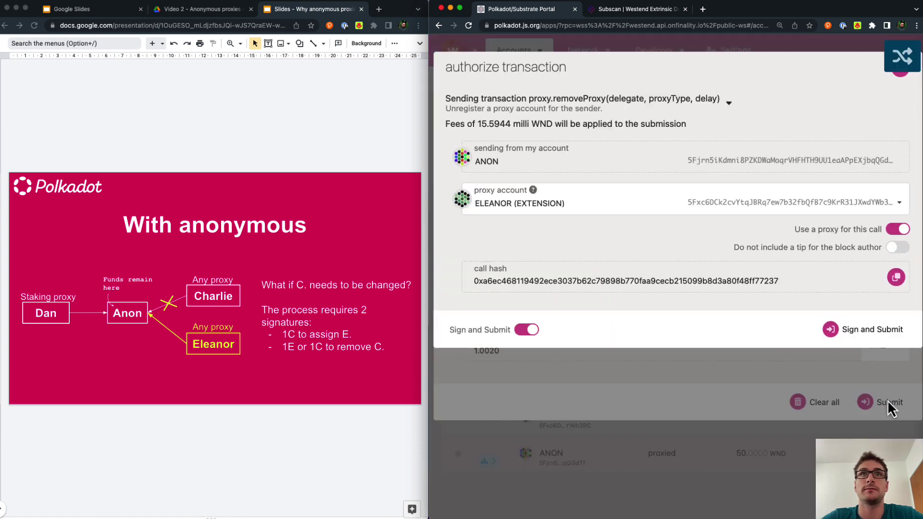
left_click(818, 207)
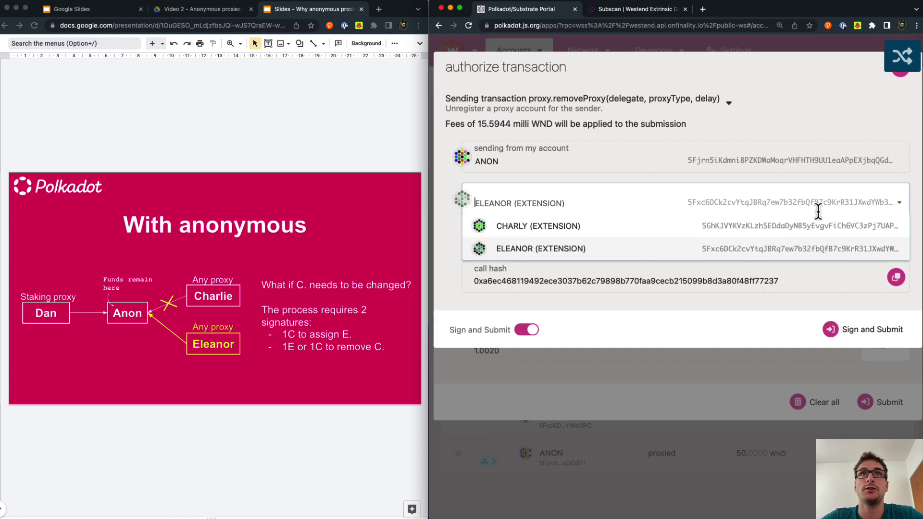
left_click(602, 249)
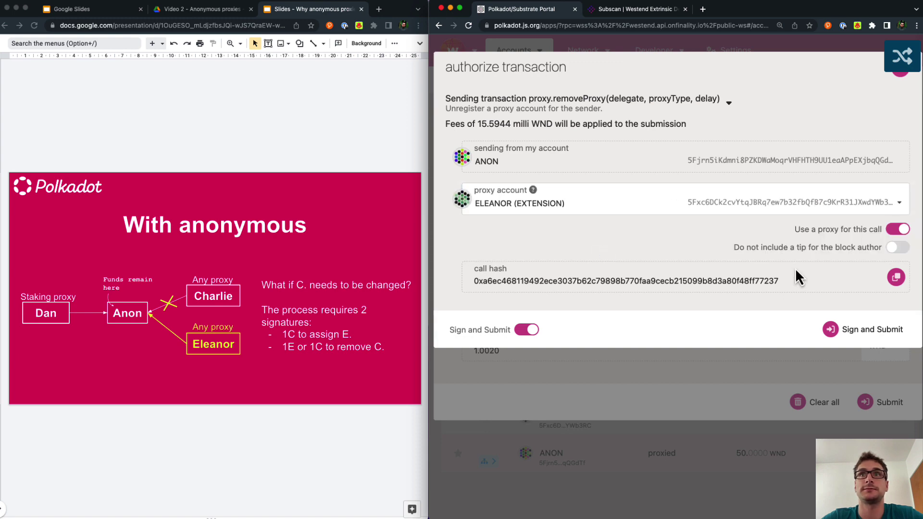
left_click(839, 332)
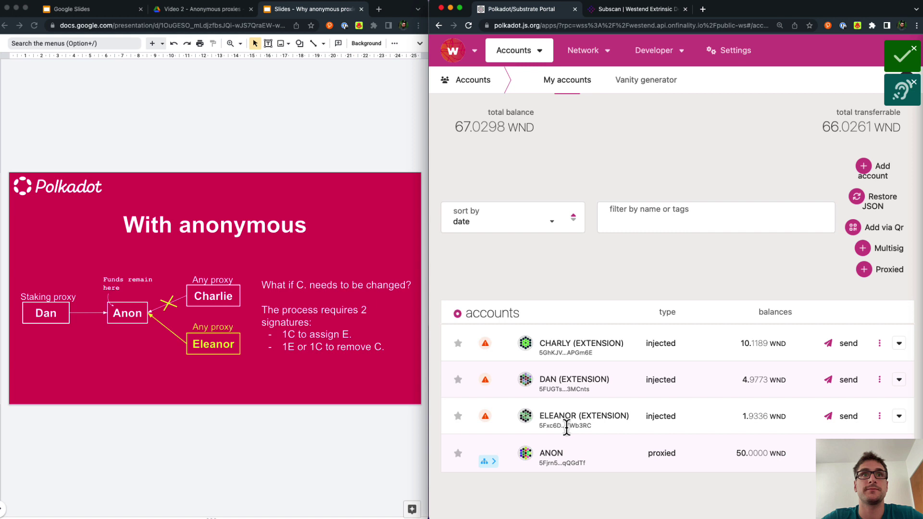
mouse_move(488, 460)
left_click(553, 469)
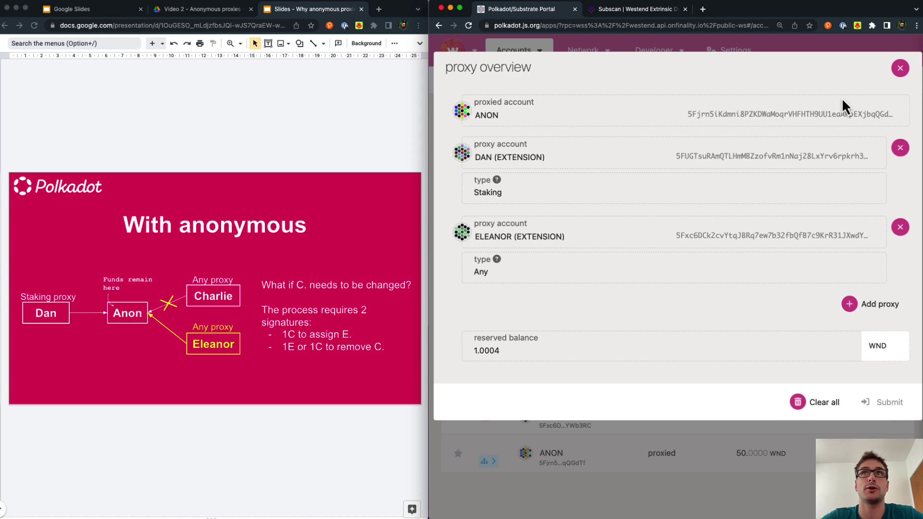
- Close ANON's proxy overview, with its 50 WND intact, and return to the slides
left_click(899, 71)
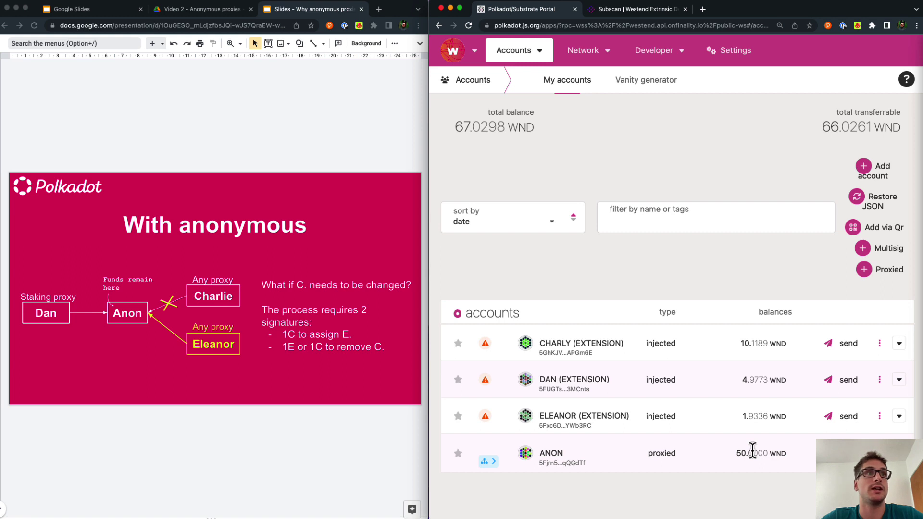
left_click(154, 353)
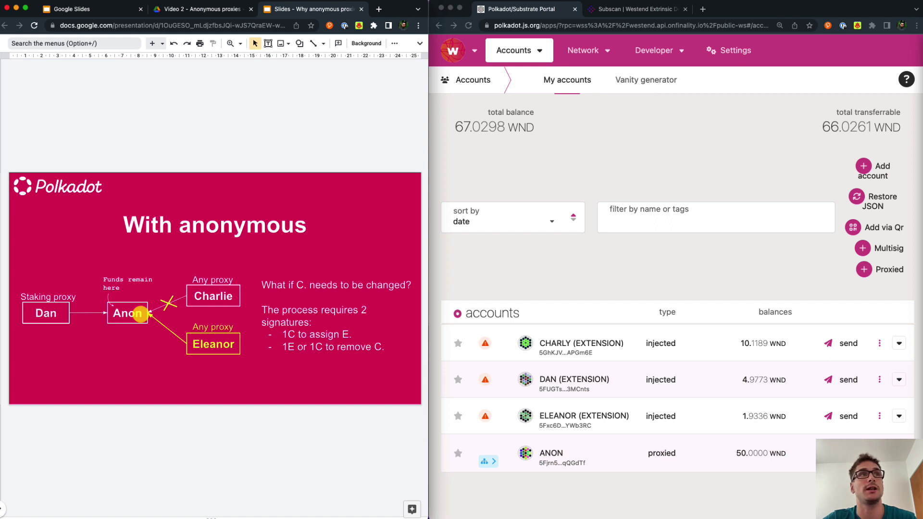
key("Up")
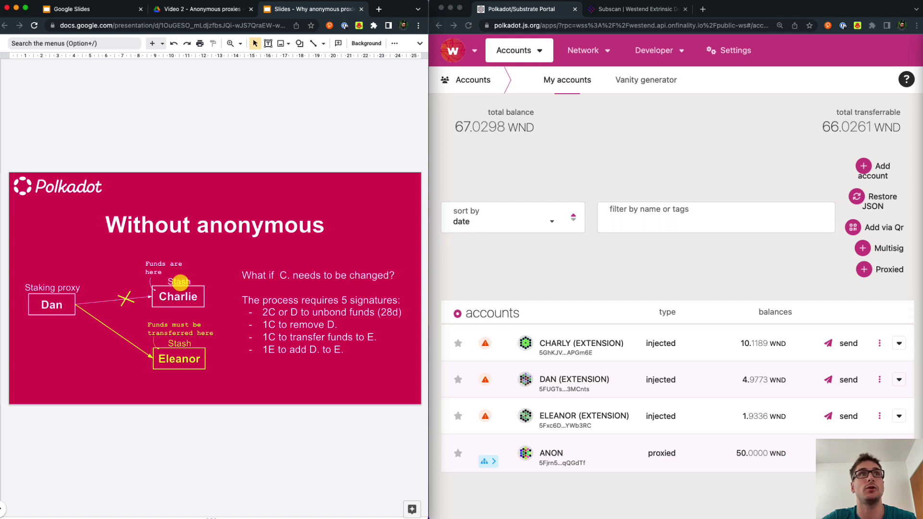
key("Down")
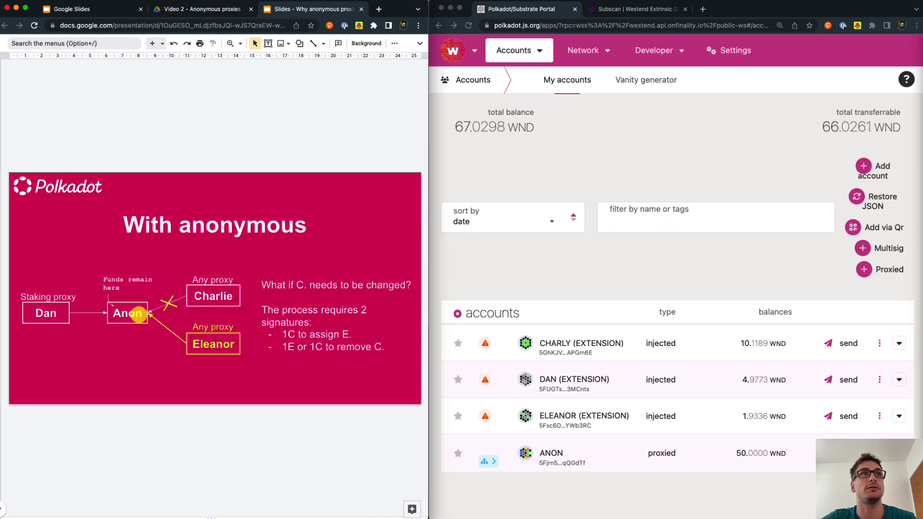
- Advance to the slide charting signatures against proxies for Stash and Anon
key("Down")
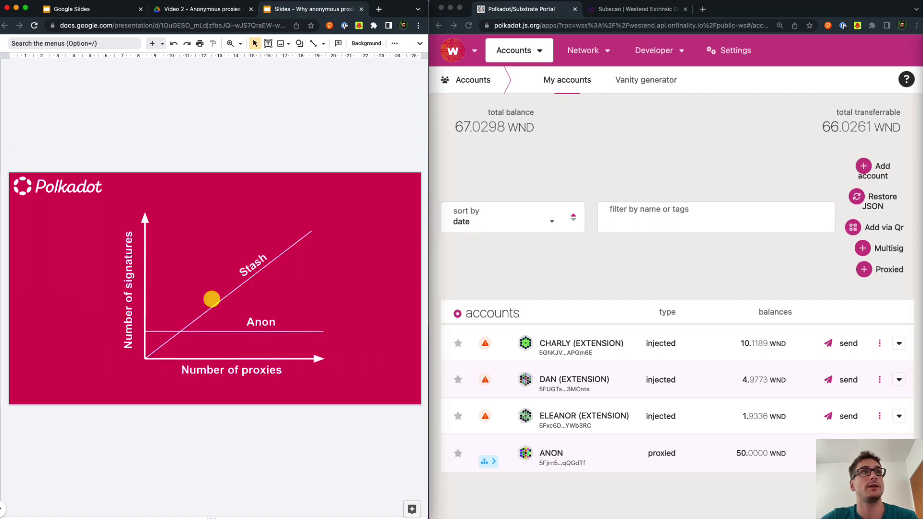